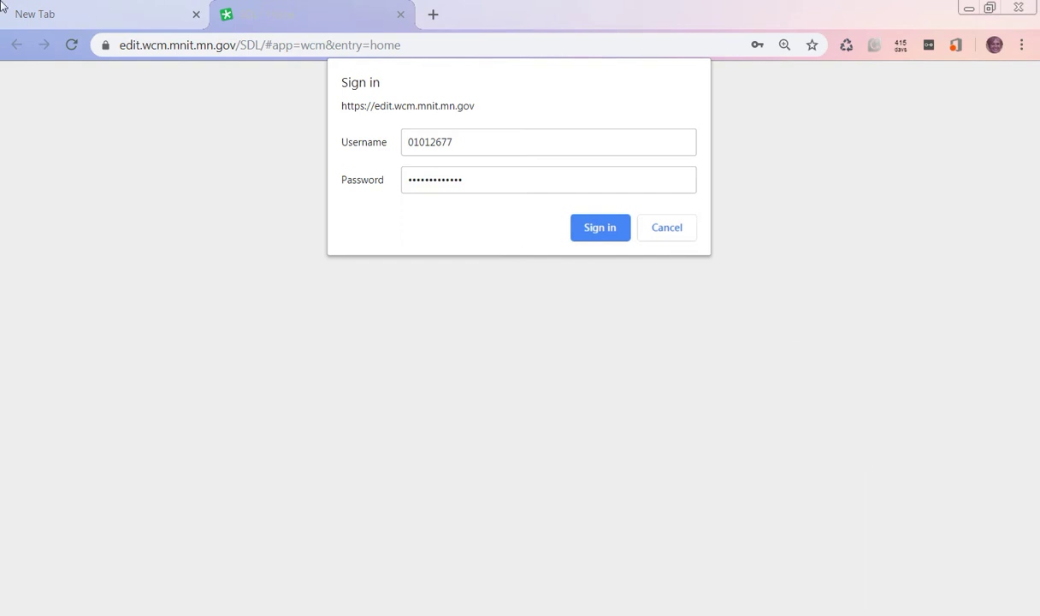
- Open the Sandbox staging website in a new tab, then sign in to SDL Tridion
{"action": "left_click", "coordinate": [133, 9]}
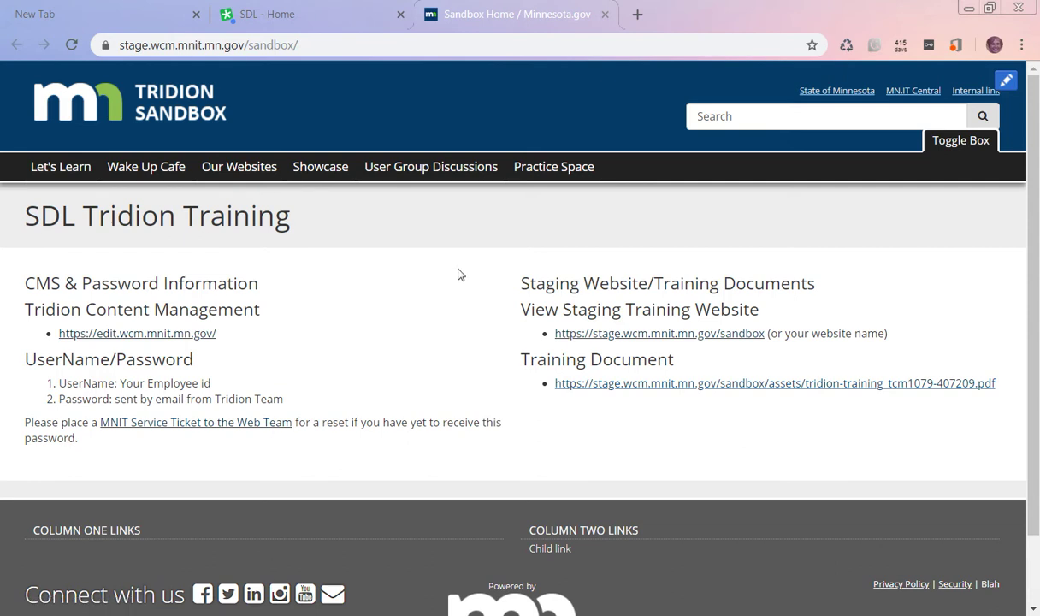
{"action": "left_click", "coordinate": [275, 9]}
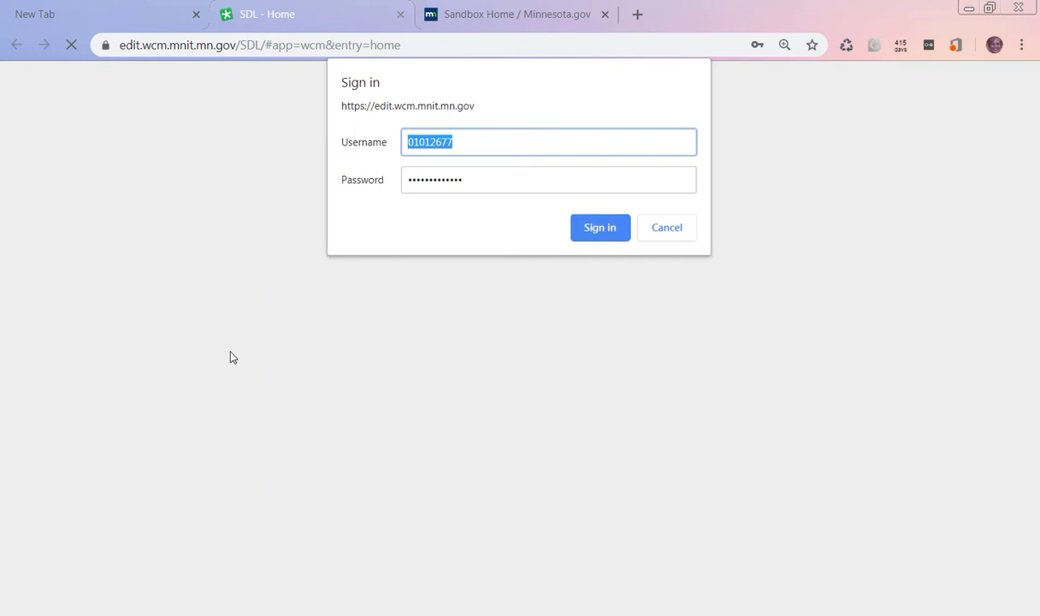
{"action": "left_click", "coordinate": [591, 17]}
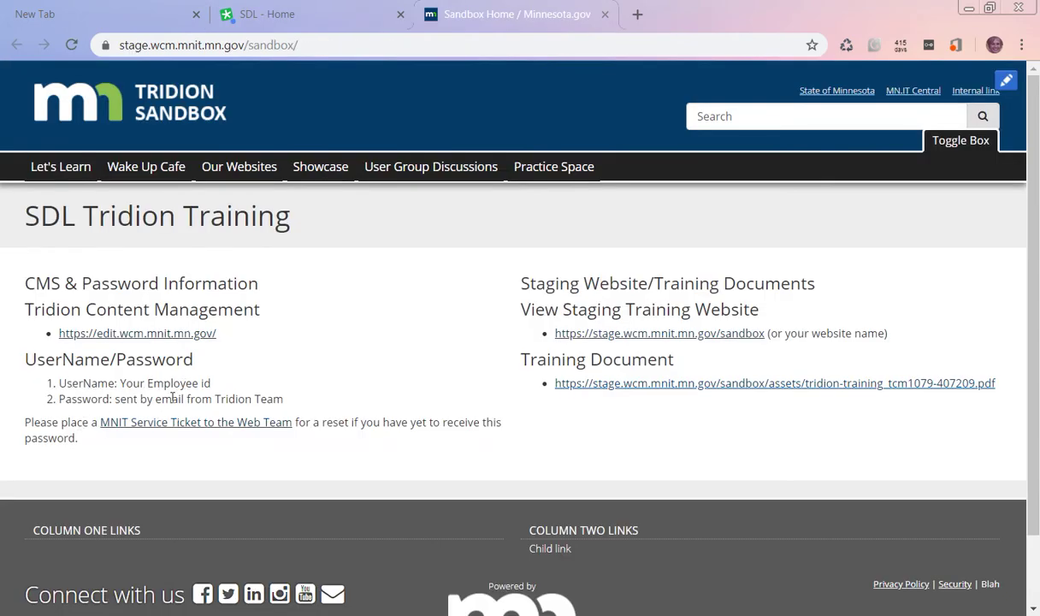
{"action": "left_click", "coordinate": [276, 17]}
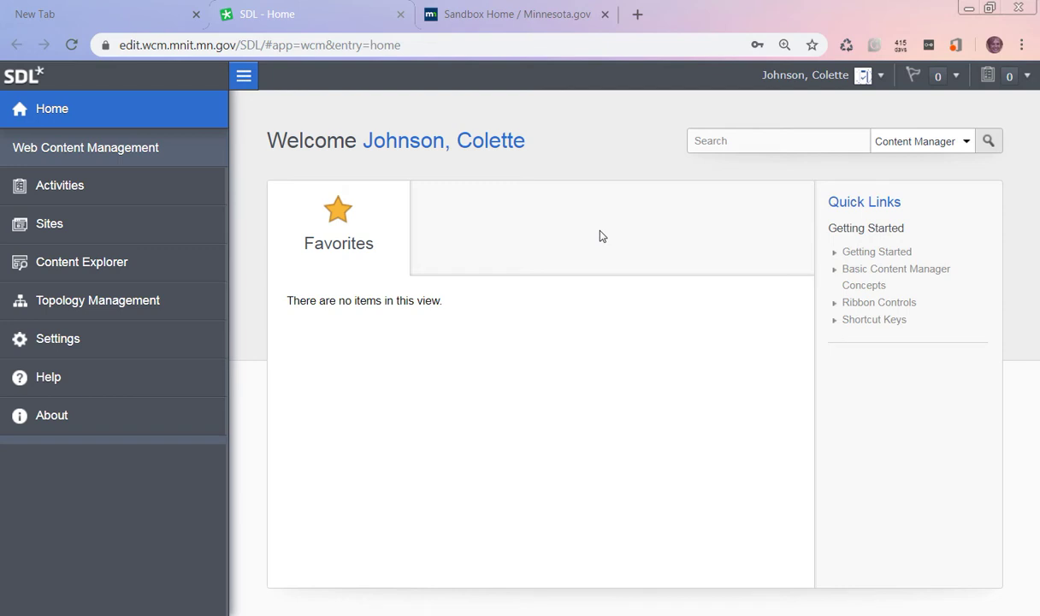
- Check the Sandbox staging site, then return to SDL Tridion and open the Content Explorer
{"action": "left_click", "coordinate": [519, 9]}
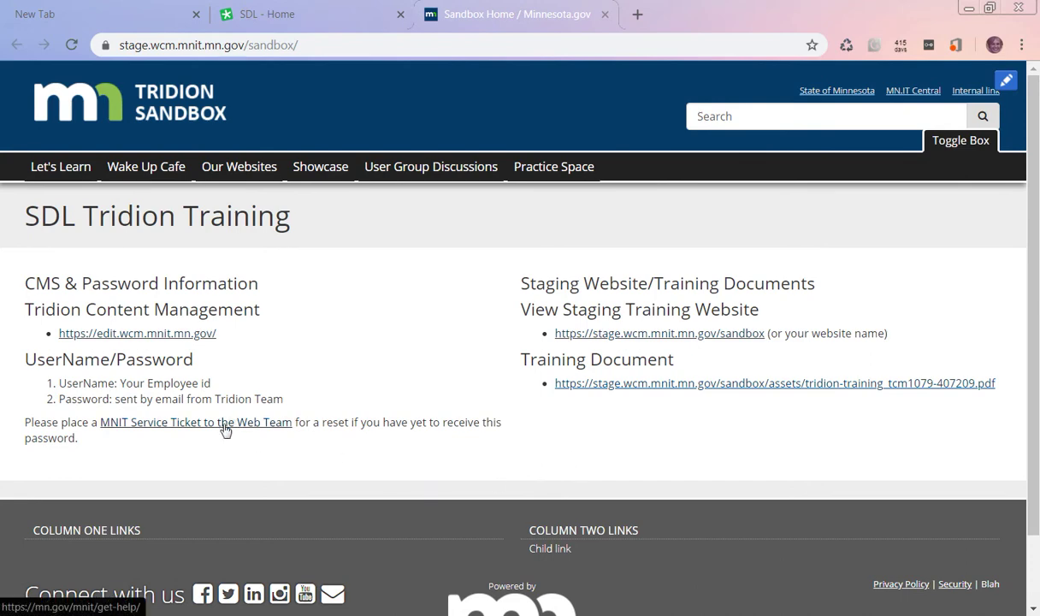
{"action": "left_click", "coordinate": [294, 8]}
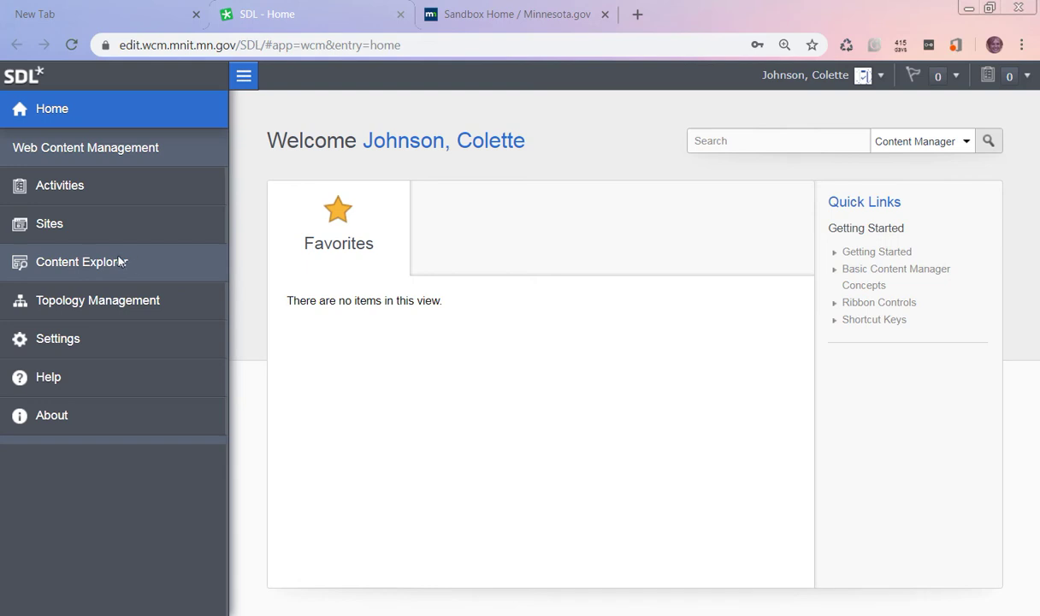
{"action": "left_click", "coordinate": [47, 266]}
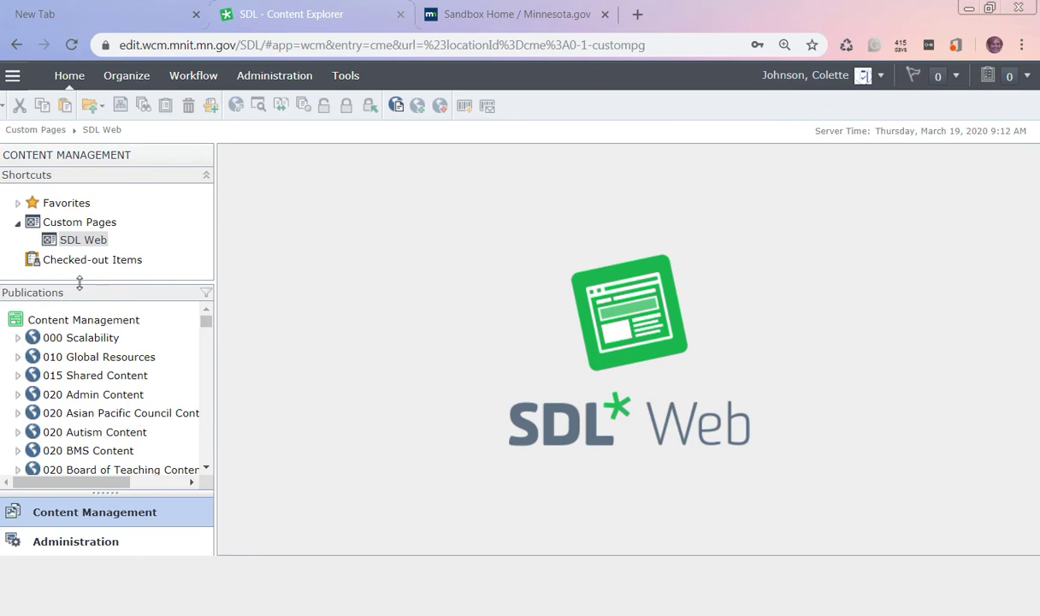
- Shrink the Shortcuts pane so the Publications list gets more room
{"action": "left_click_drag", "start_coordinate": [81, 275], "coordinate": [86, 255]}
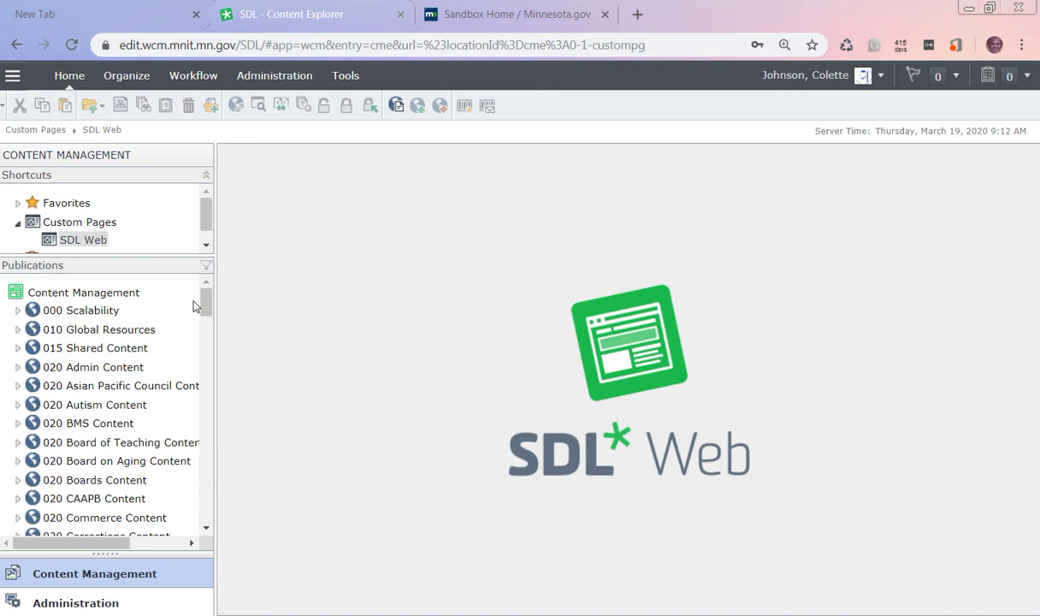
- Scroll the Publications tree past the 050 websites, then back up to 020 Sandbox Content
{"action": "left_click_drag", "start_coordinate": [206, 304], "coordinate": [209, 416]}
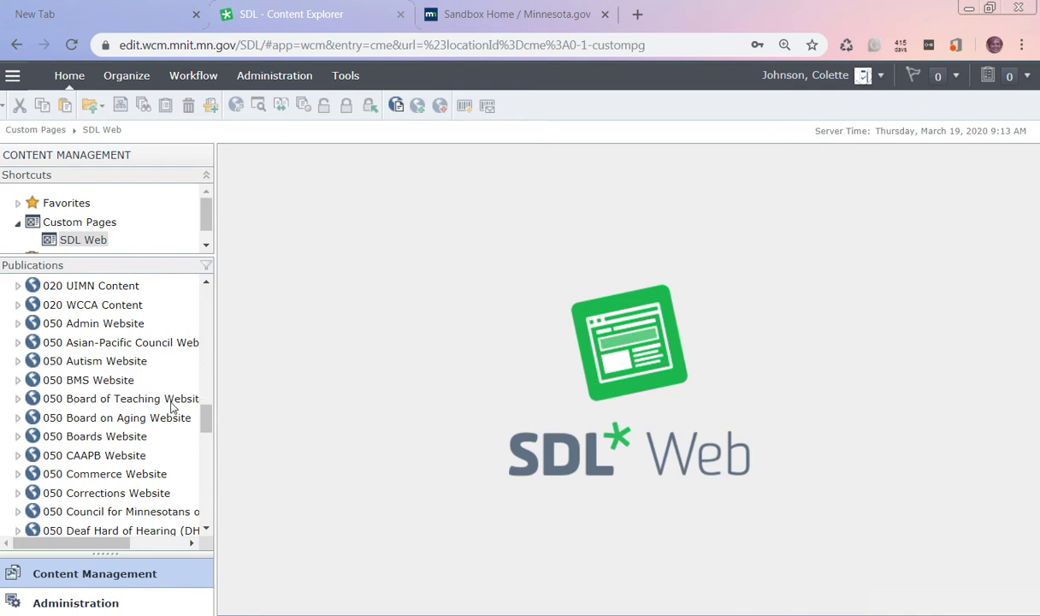
{"action": "scroll", "coordinate": [196, 387], "scroll_direction": "up", "scroll_amount": 4}
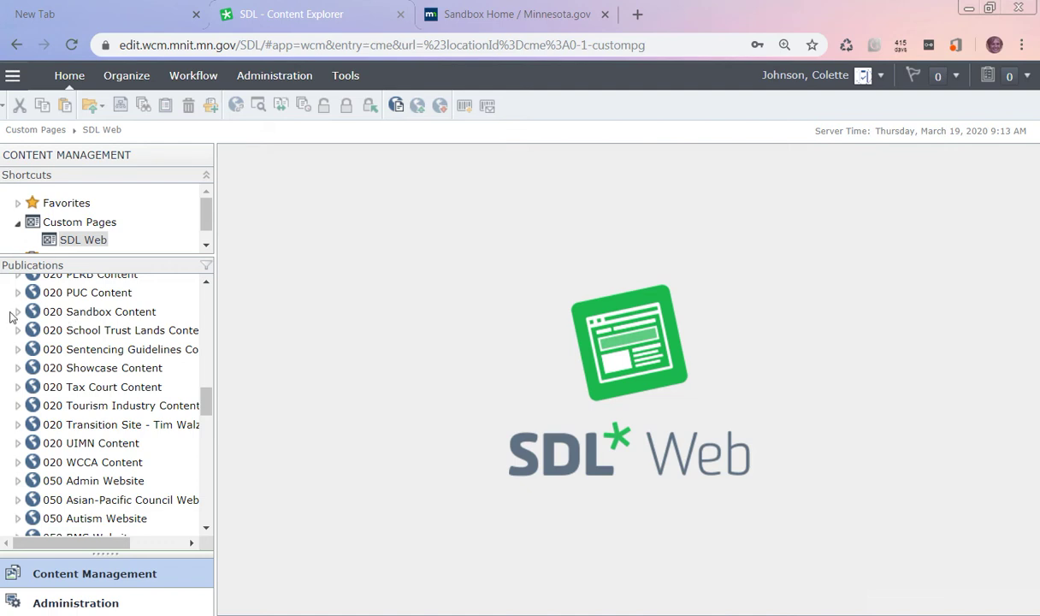
- List the eight folders in 020 Sandbox Content's Website Content > Sandbox, then expand 050 Sandbox Website
{"action": "left_click", "coordinate": [19, 312]}
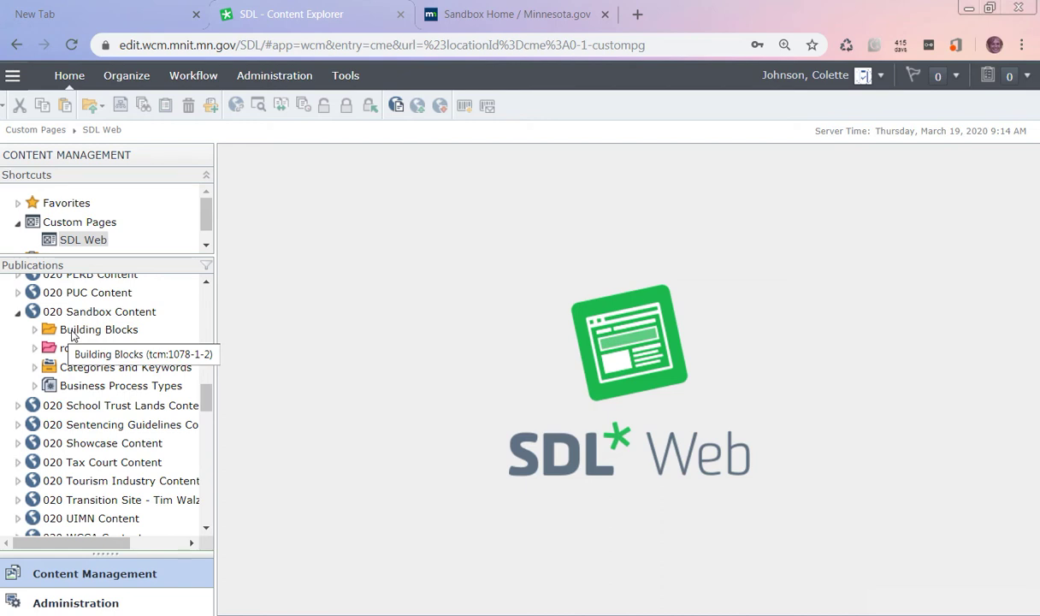
{"action": "left_click", "coordinate": [34, 330]}
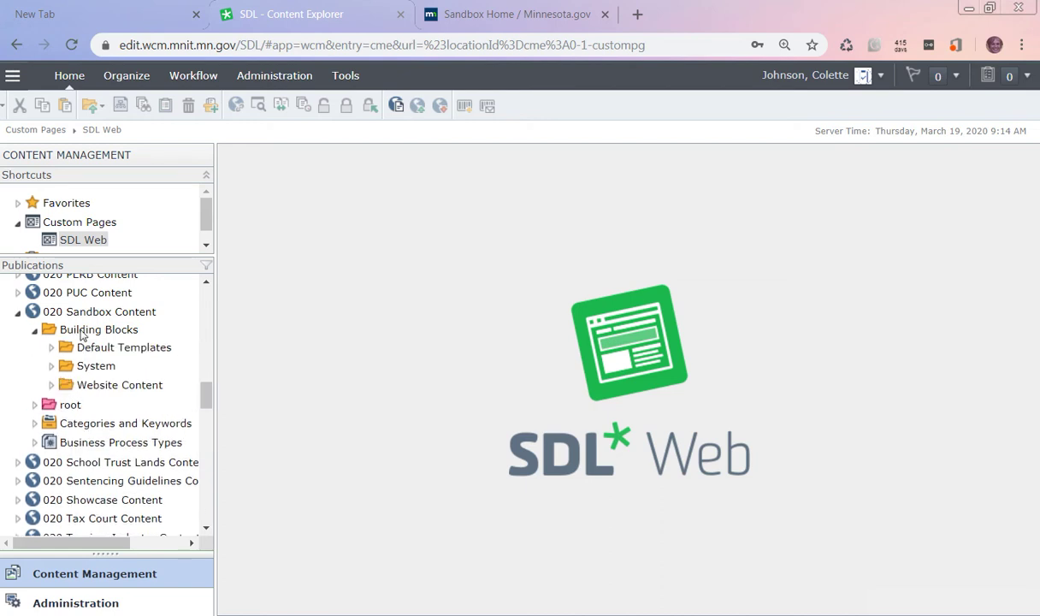
{"action": "left_click", "coordinate": [83, 333]}
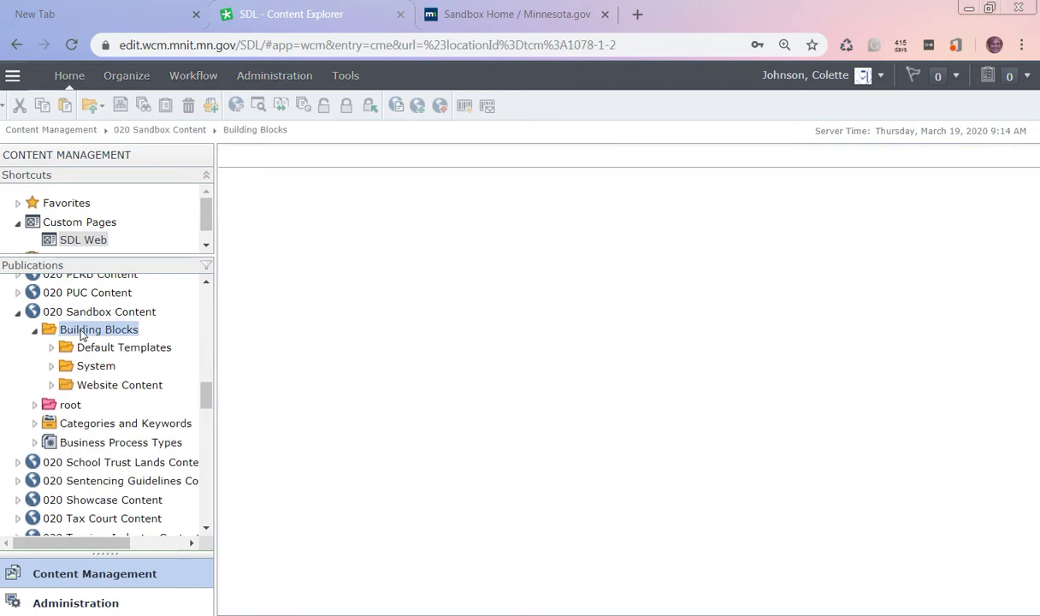
{"action": "left_click", "coordinate": [96, 386]}
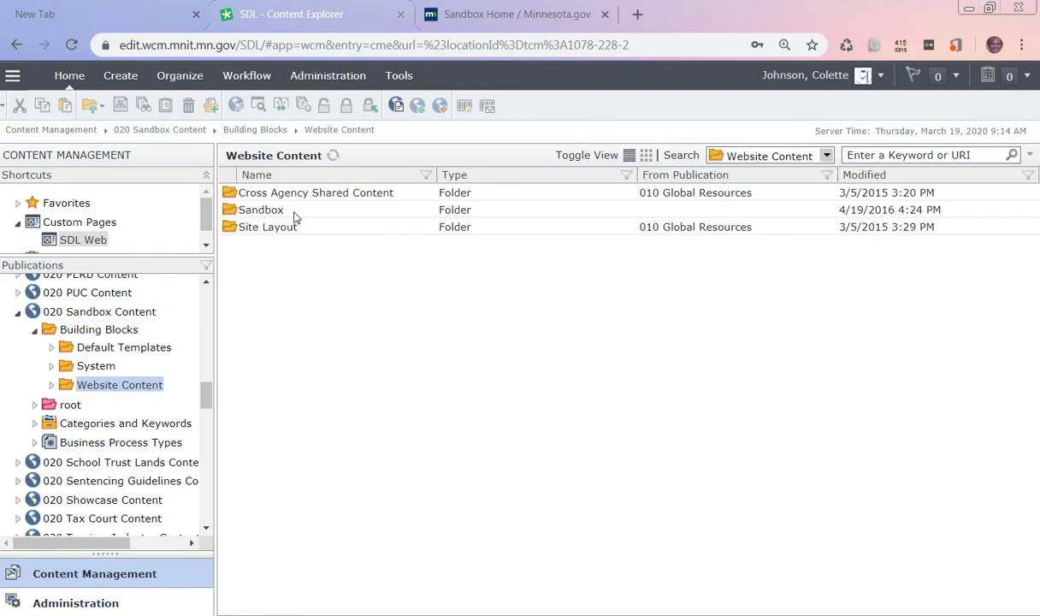
{"action": "double_click", "coordinate": [291, 213]}
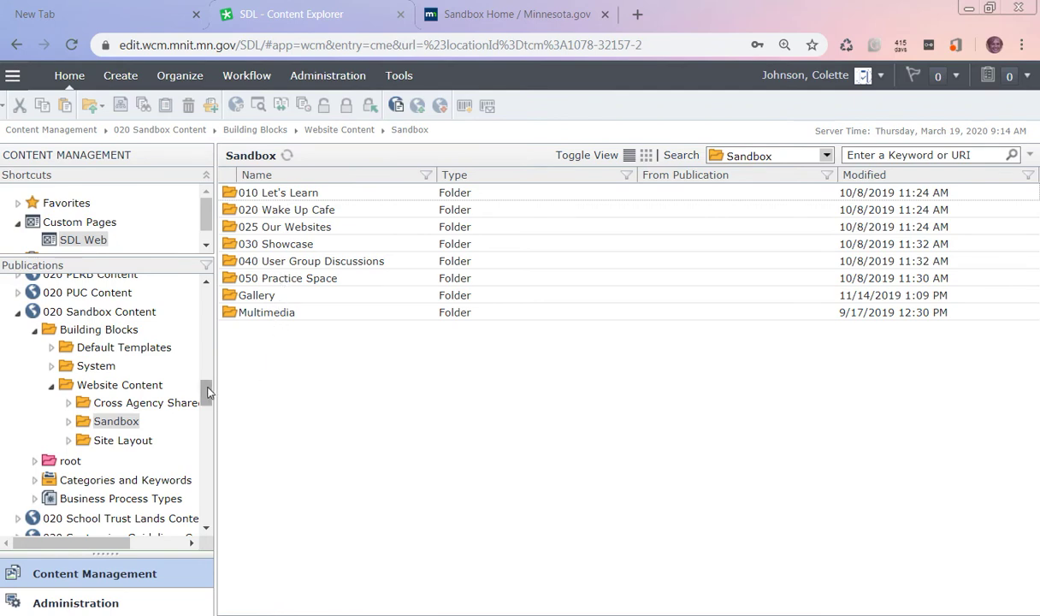
{"action": "left_click_drag", "start_coordinate": [207, 391], "coordinate": [198, 506]}
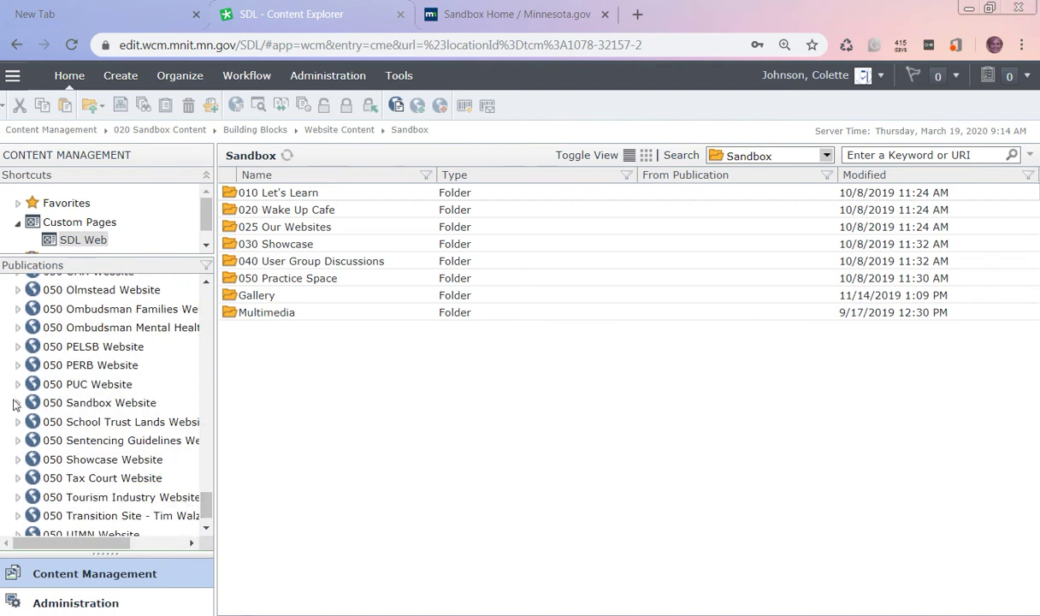
{"action": "left_click", "coordinate": [18, 403]}
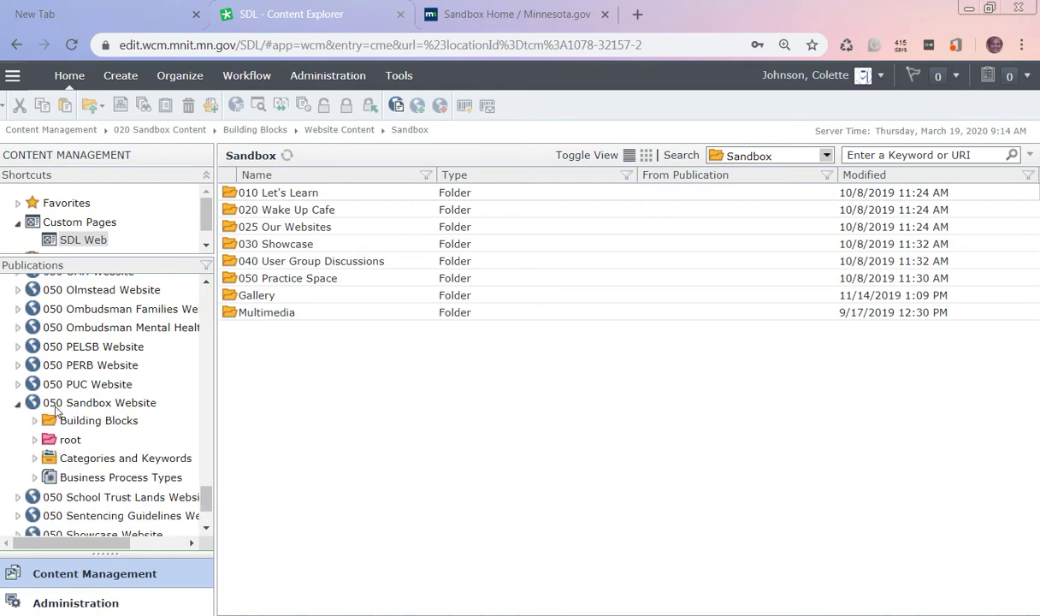
- List the 050 Sandbox Website root structure groups, look inside 010 Let's Learn, then return to root
{"action": "left_click", "coordinate": [69, 440]}
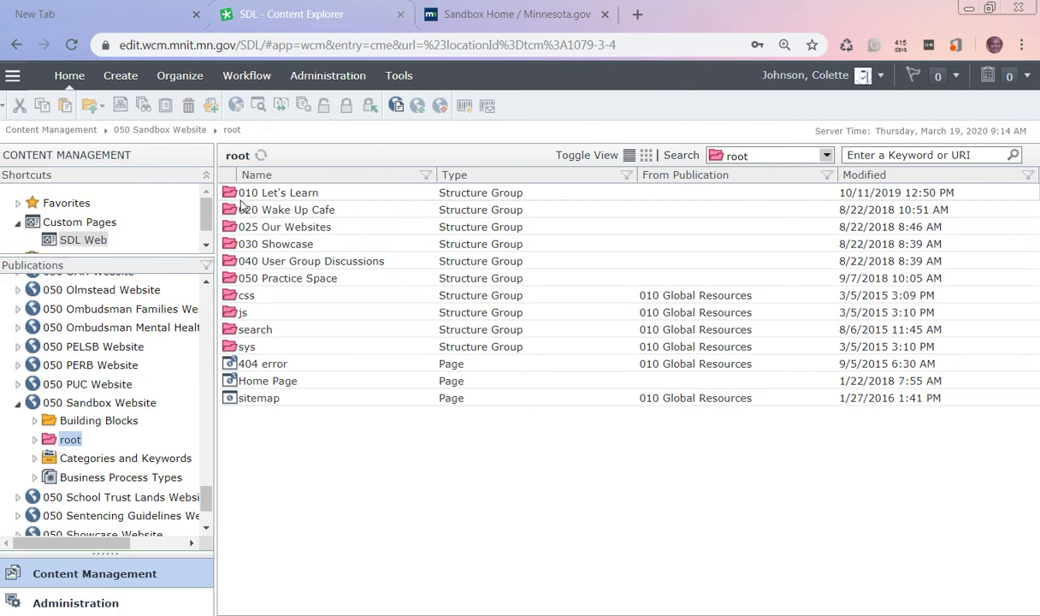
{"action": "left_click", "coordinate": [246, 197]}
{"action": "double_click", "coordinate": [245, 195]}
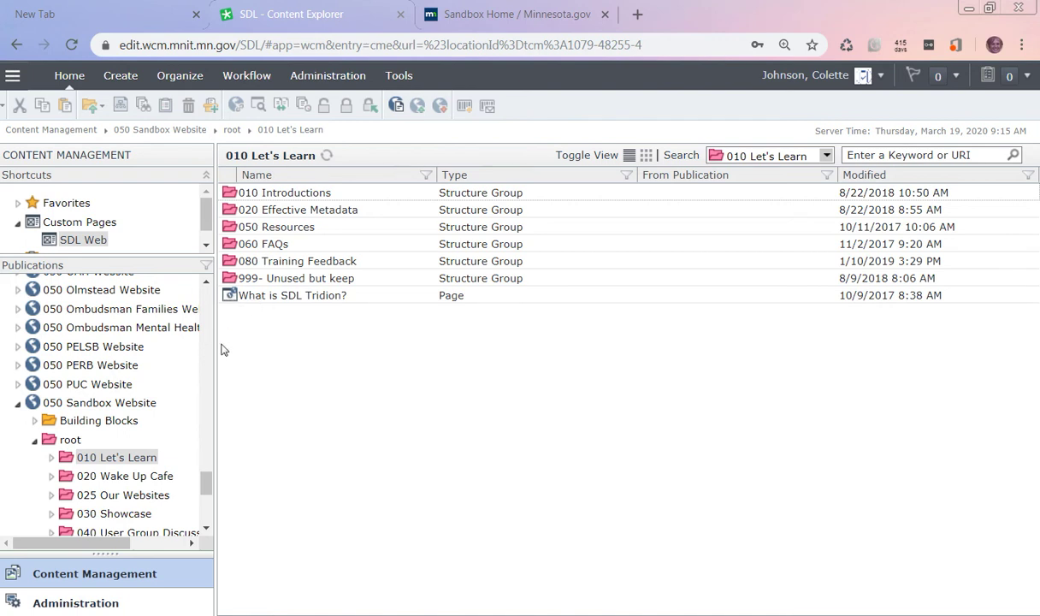
{"action": "scroll", "coordinate": [159, 435], "scroll_direction": "down", "scroll_amount": 3}
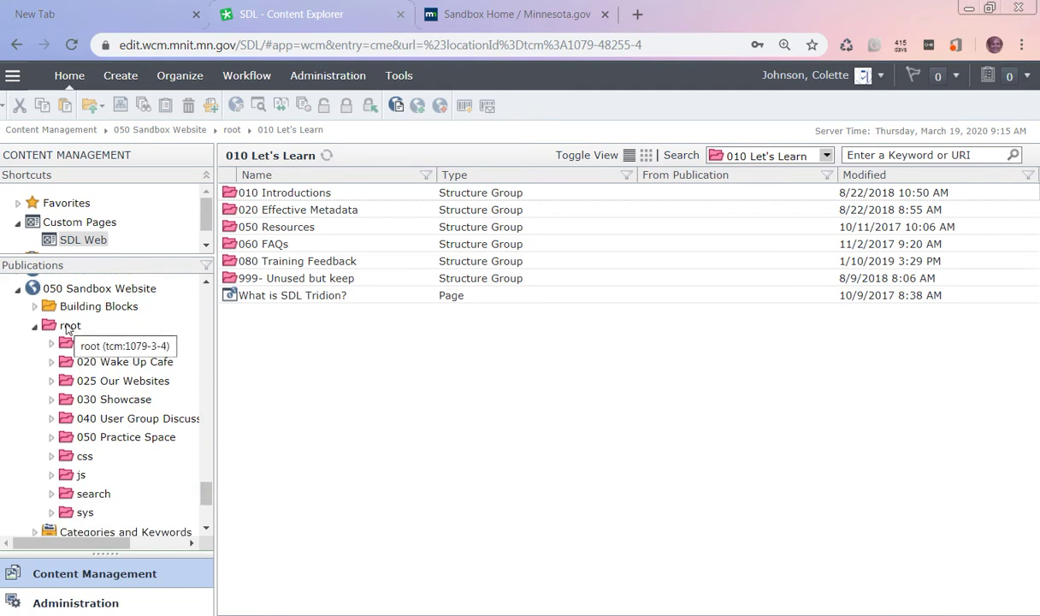
{"action": "left_click", "coordinate": [68, 328]}
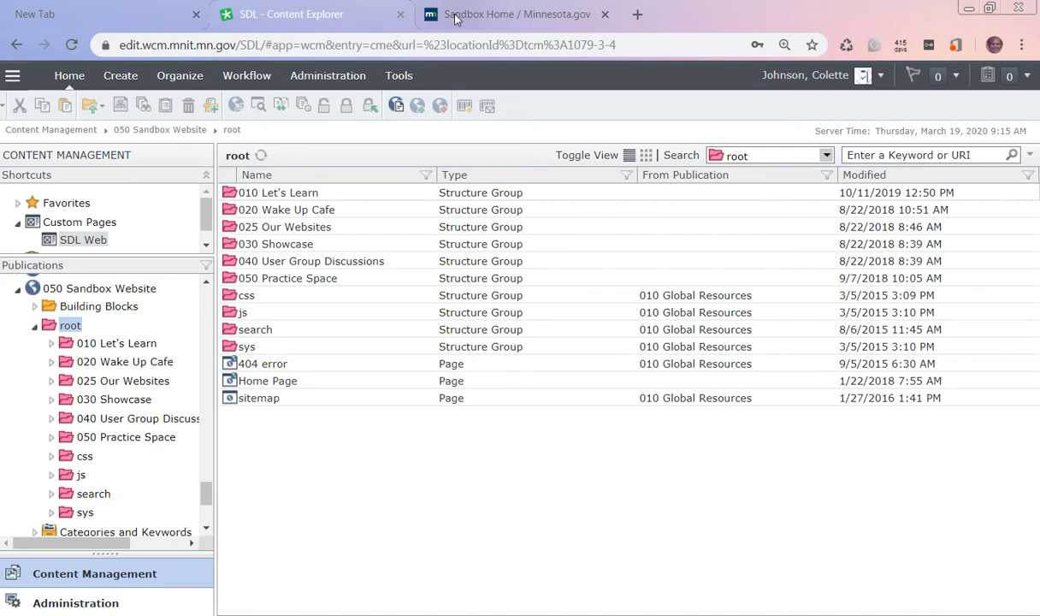
{"action": "left_click", "coordinate": [488, 19]}
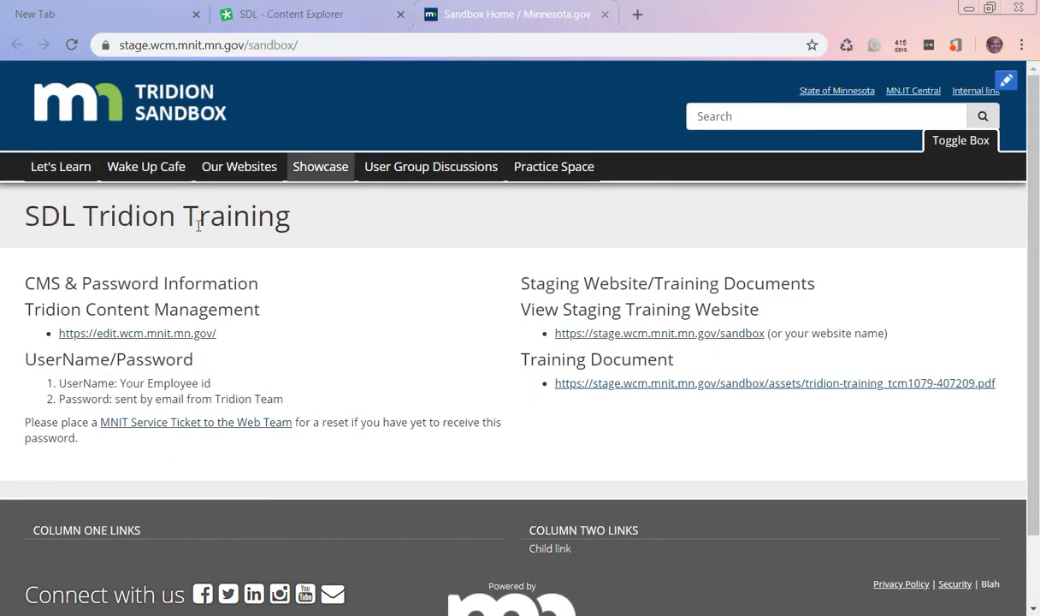
{"action": "mouse_move", "coordinate": [75, 171]}
{"action": "mouse_move", "coordinate": [112, 198]}
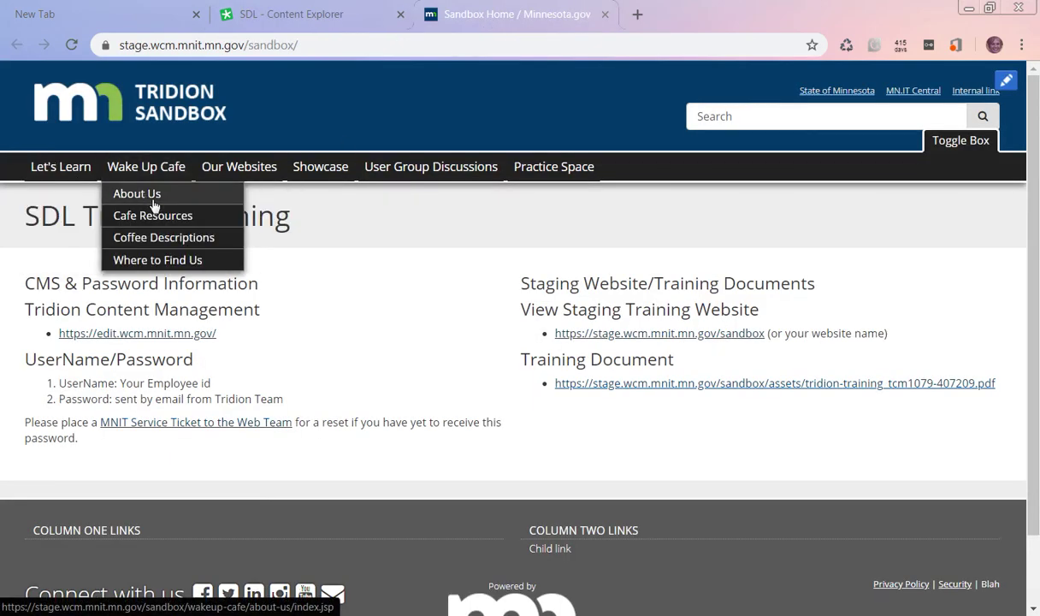
{"action": "mouse_move", "coordinate": [241, 165]}
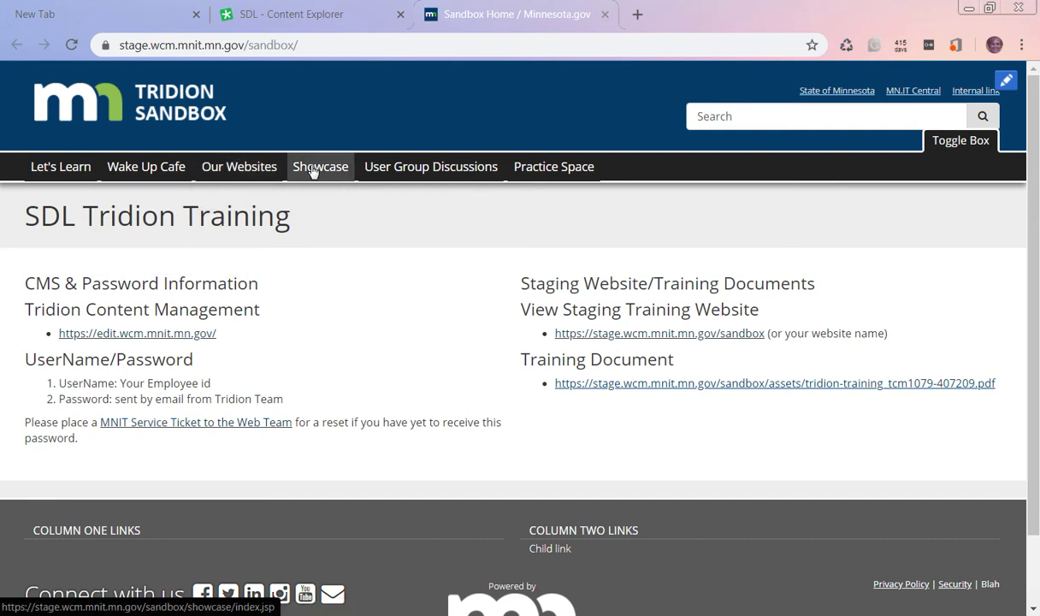
{"action": "mouse_move", "coordinate": [390, 167]}
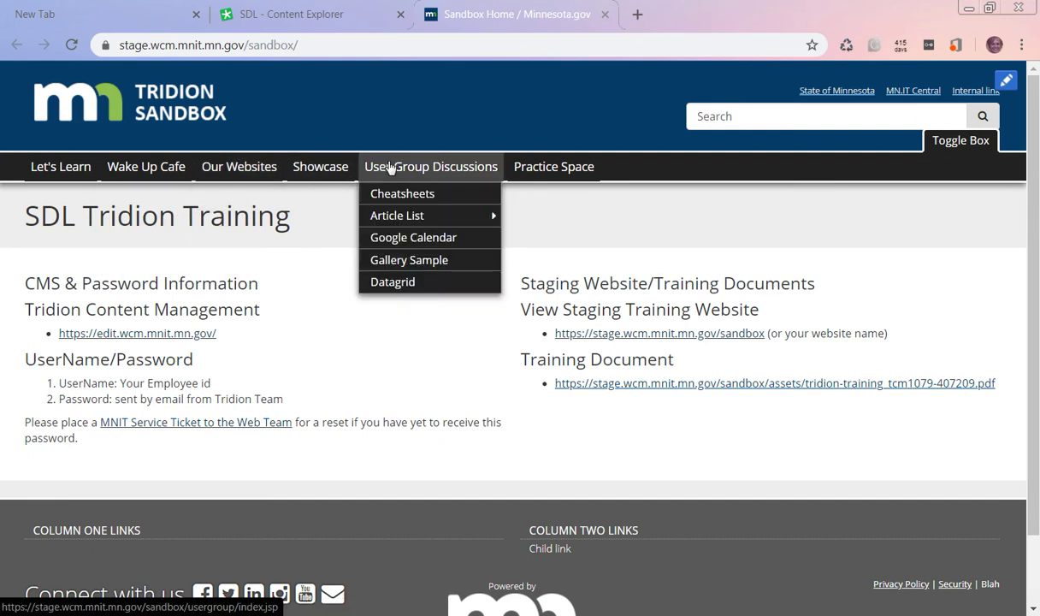
{"action": "left_click", "coordinate": [313, 20]}
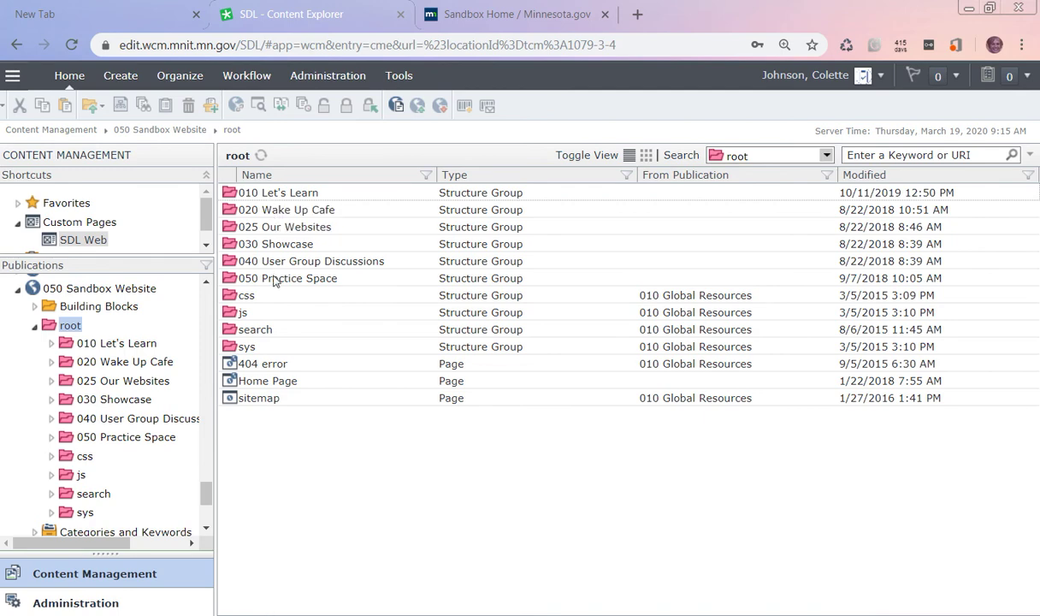
{"action": "left_click", "coordinate": [471, 12]}
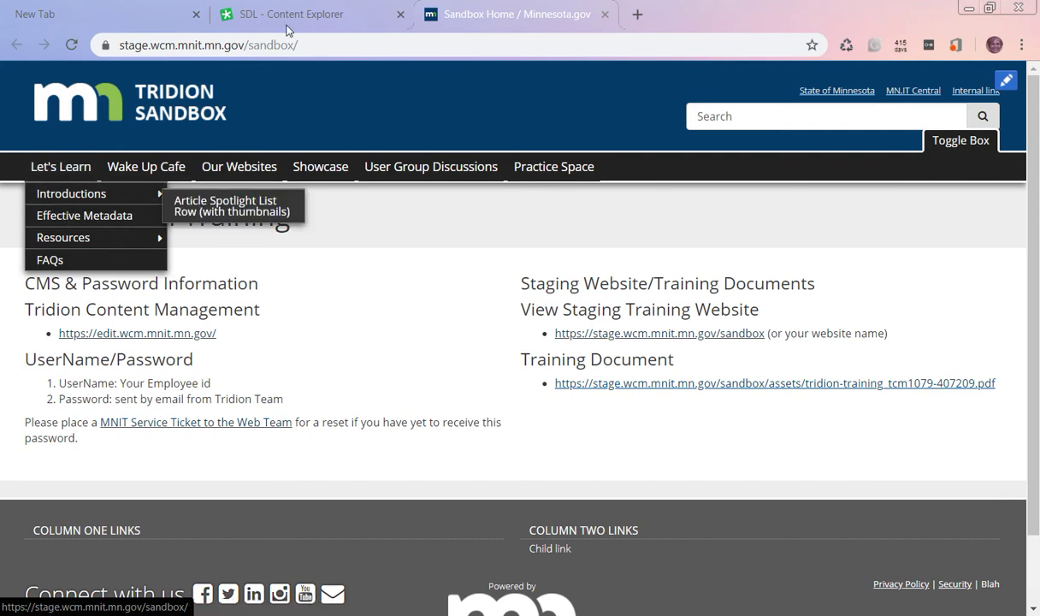
{"action": "left_click", "coordinate": [342, 17]}
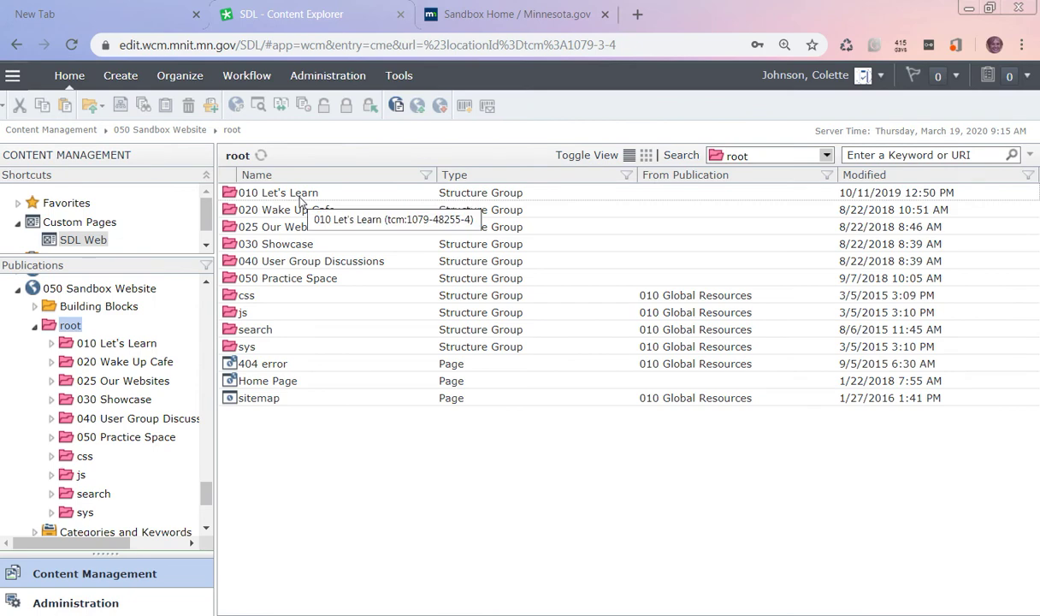
{"action": "double_click", "coordinate": [301, 197]}
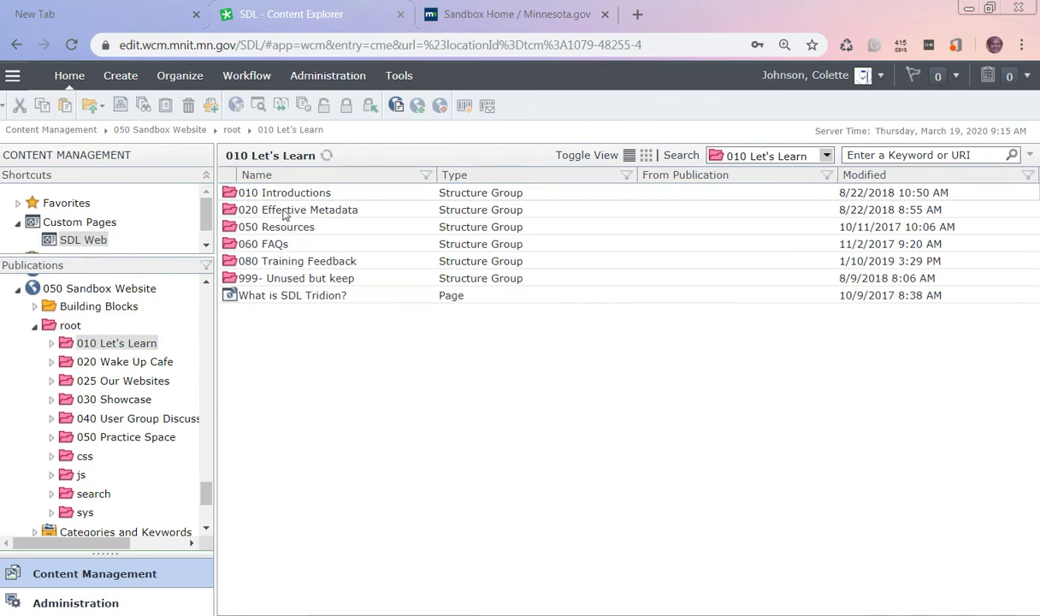
- Select 020 Effective Metadata, compare it with the staging site menus, then clear the selection
{"action": "left_click", "coordinate": [285, 212]}
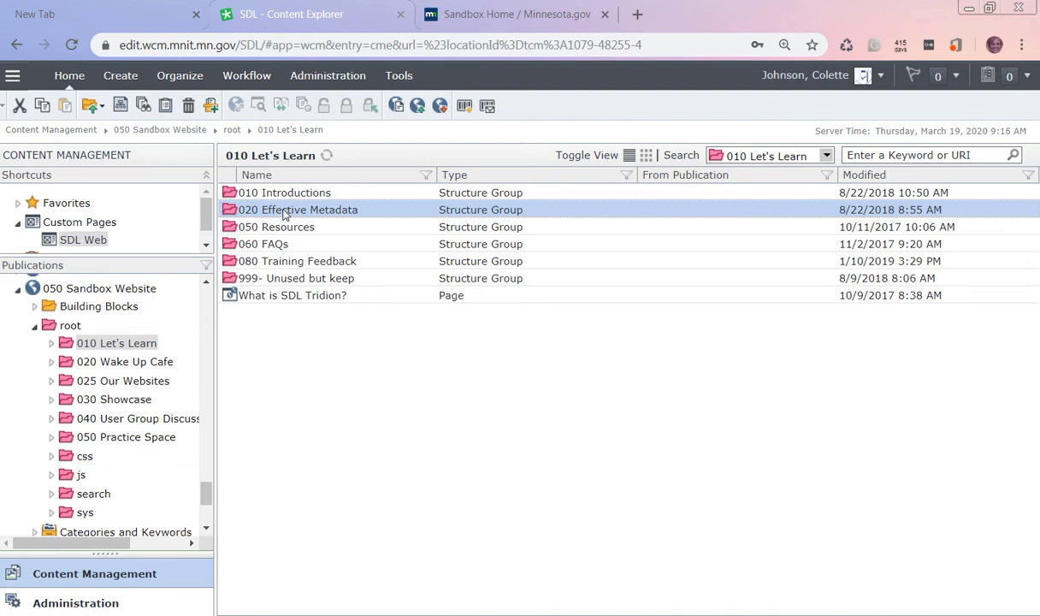
{"action": "left_click", "coordinate": [480, 15]}
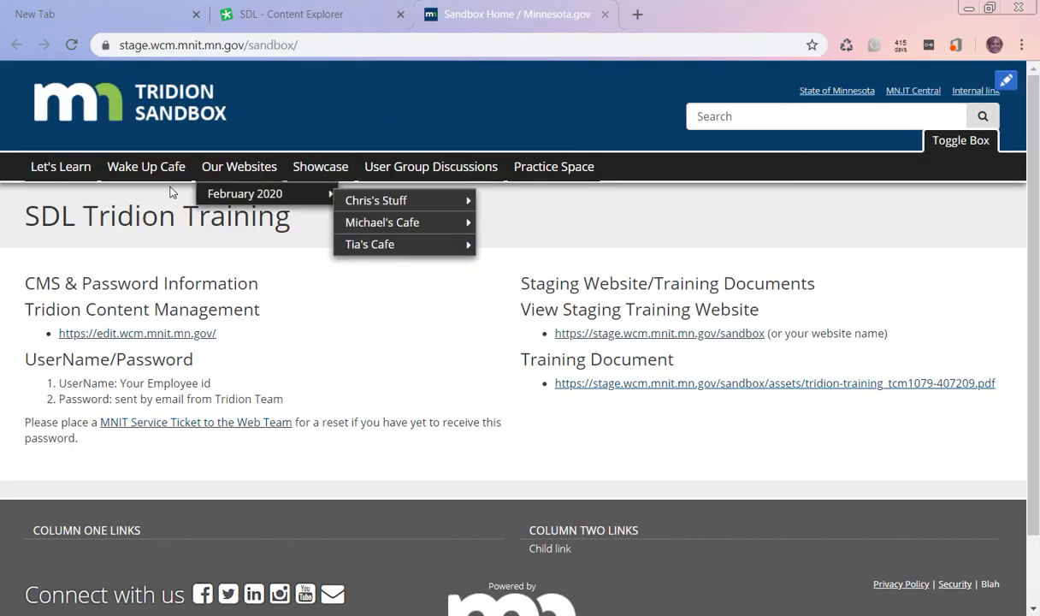
{"action": "left_click", "coordinate": [311, 17]}
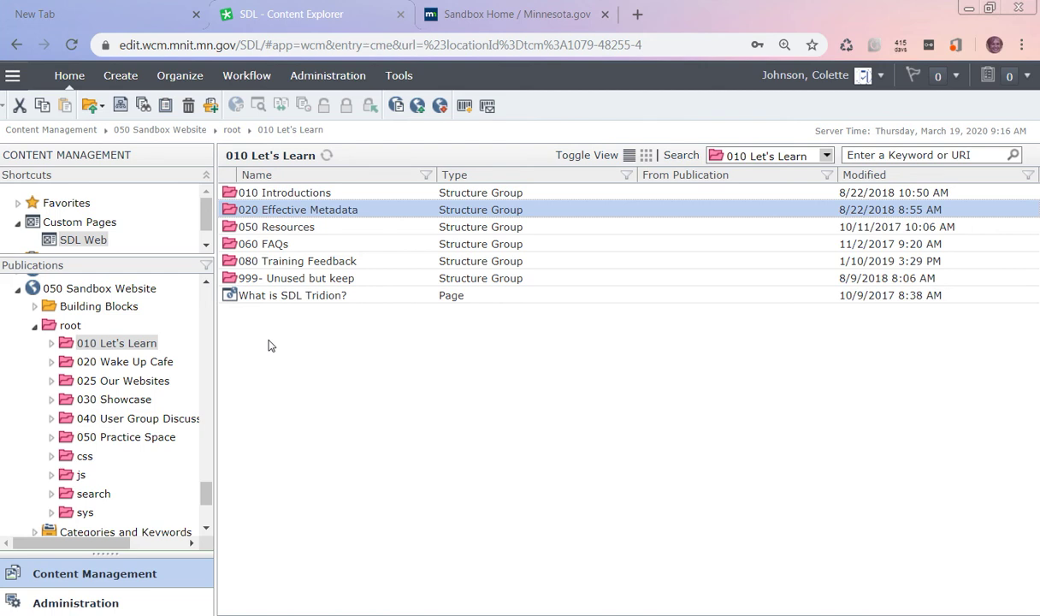
{"action": "left_click", "coordinate": [276, 432]}
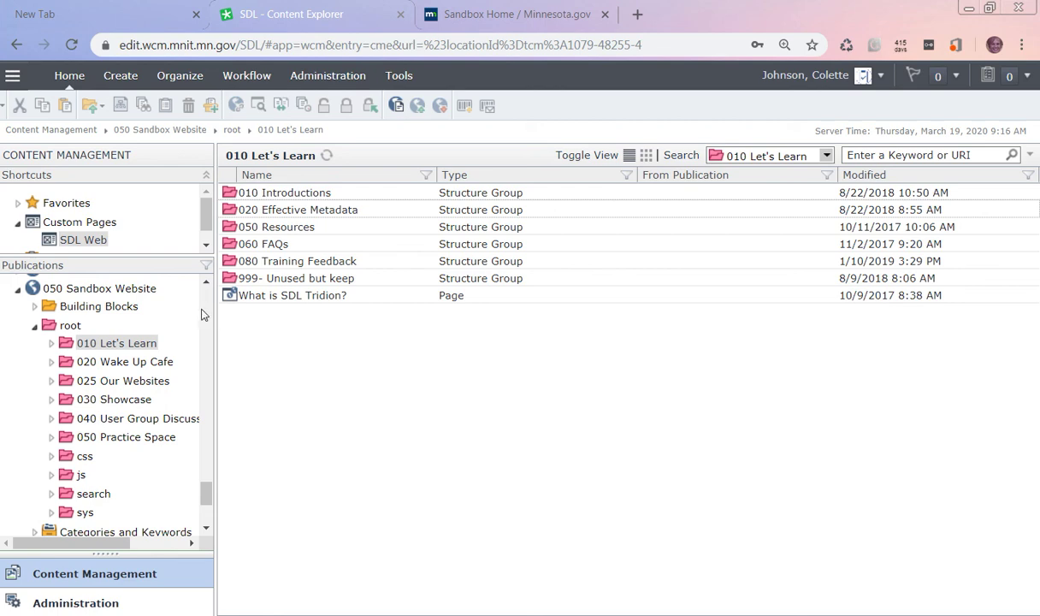
{"action": "left_click", "coordinate": [206, 281]}
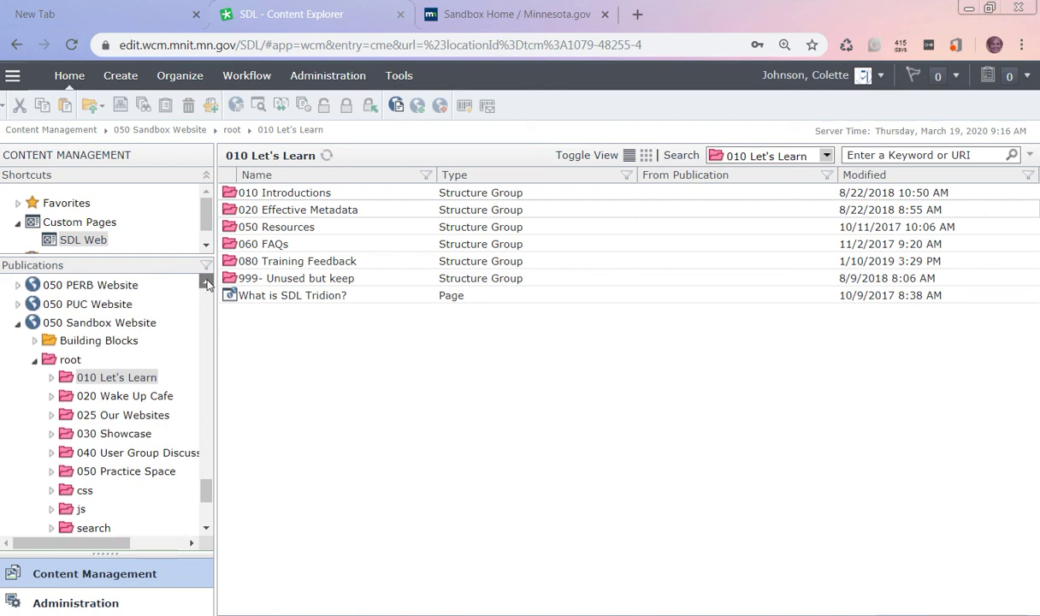
{"action": "scroll", "coordinate": [207, 284], "scroll_direction": "up", "scroll_amount": 10}
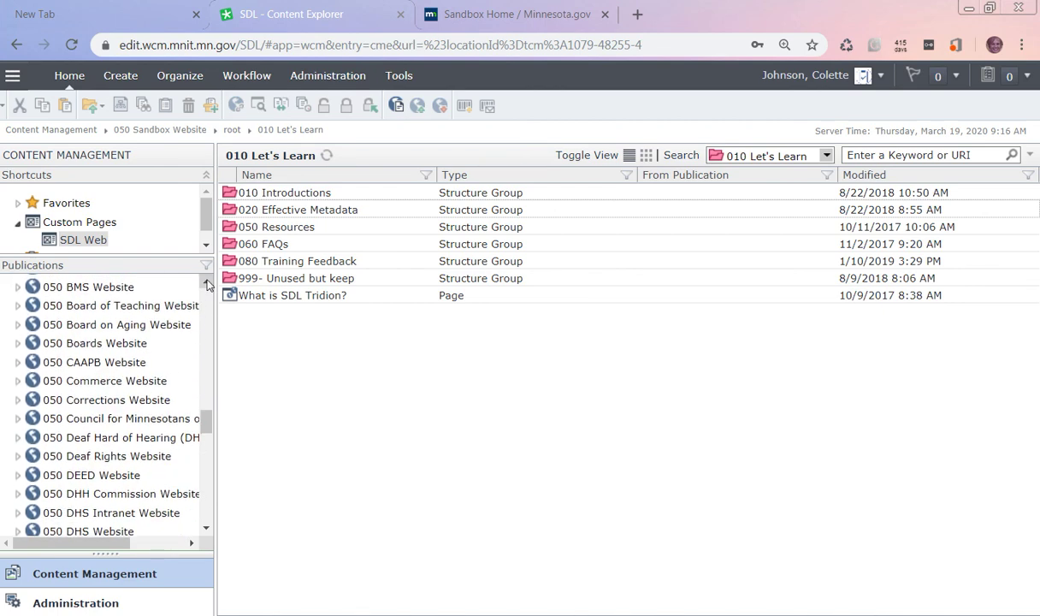
{"action": "scroll", "coordinate": [206, 284], "scroll_direction": "down", "scroll_amount": 3}
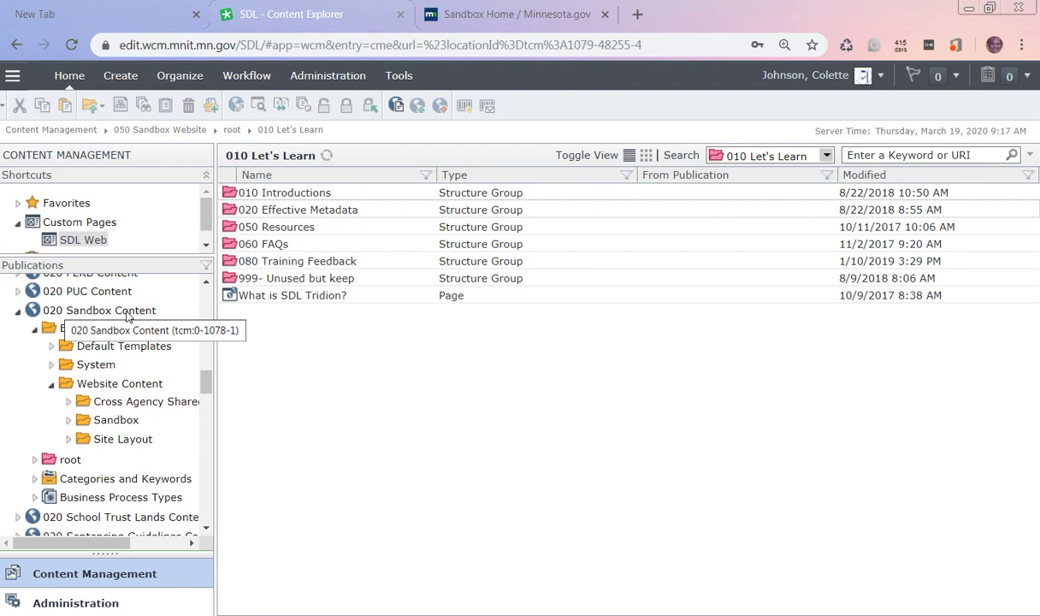
{"action": "scroll", "coordinate": [126, 316], "scroll_direction": "down", "scroll_amount": 18}
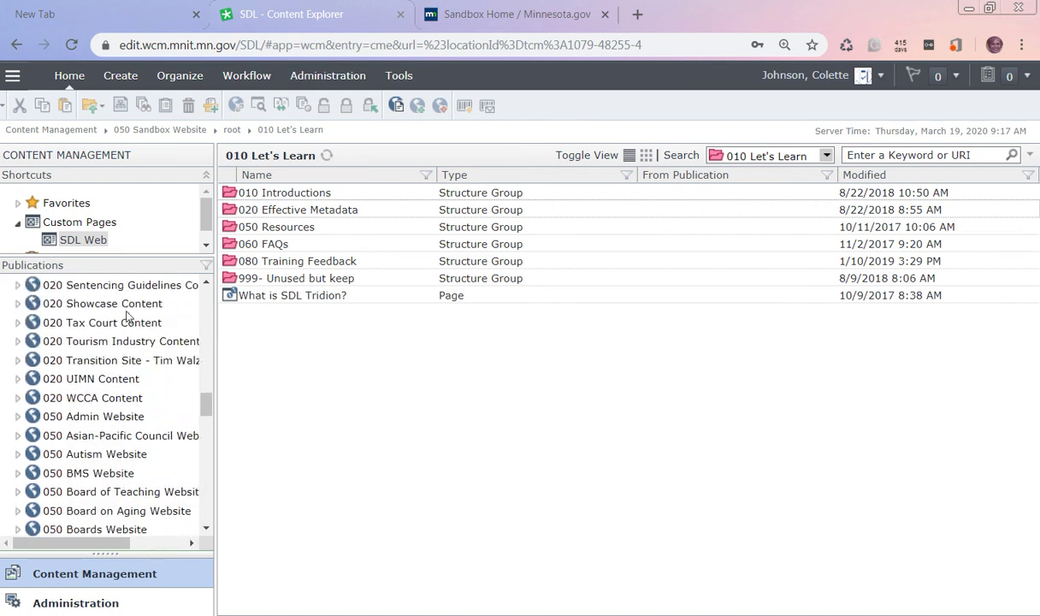
{"action": "scroll", "coordinate": [127, 317], "scroll_direction": "down", "scroll_amount": 10}
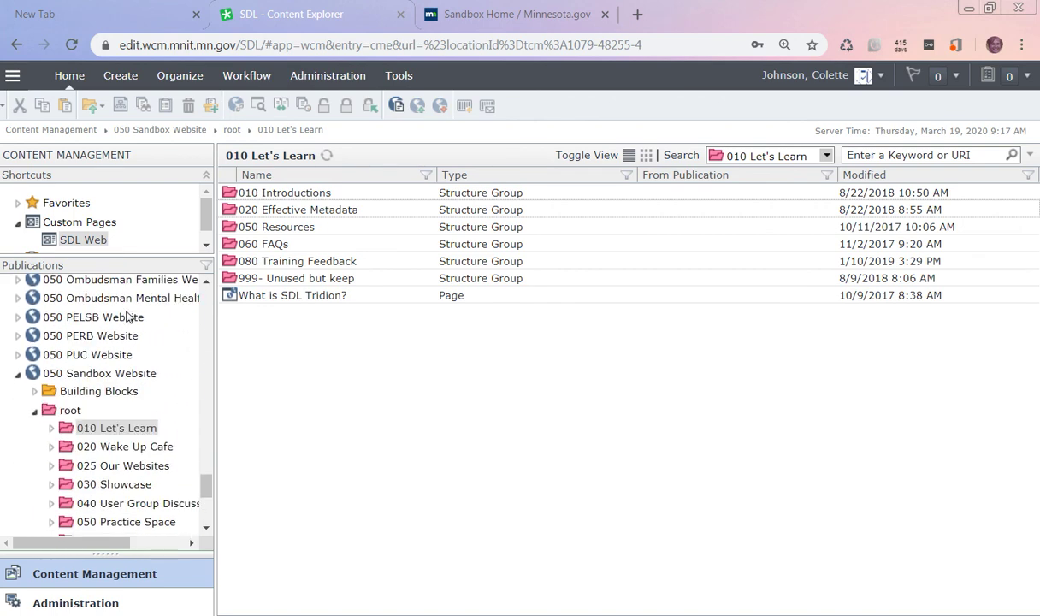
{"action": "left_click", "coordinate": [206, 283]}
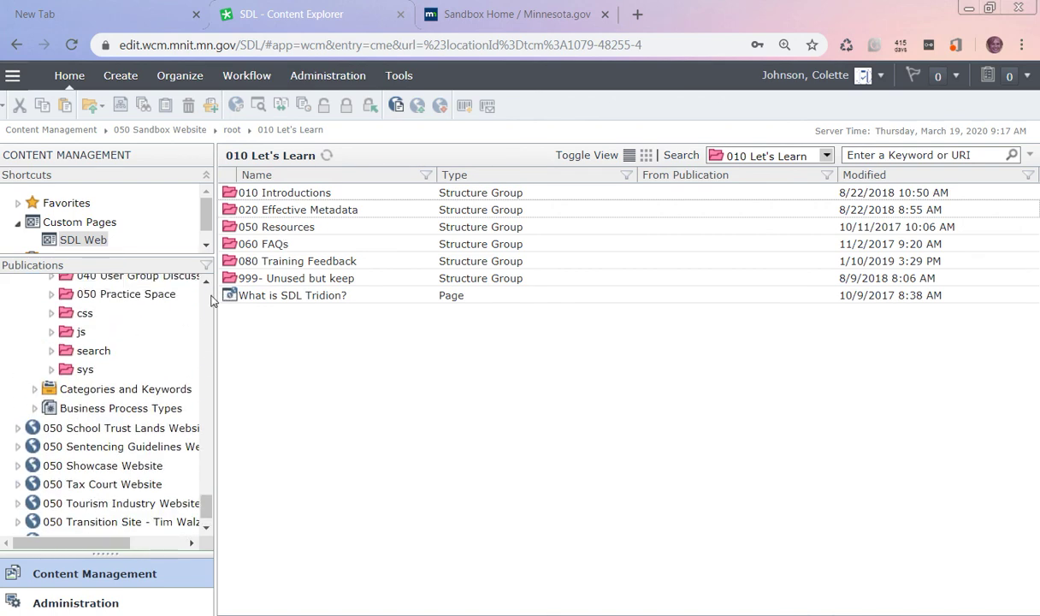
{"action": "left_click", "coordinate": [206, 284]}
{"action": "left_click", "coordinate": [207, 283]}
{"action": "left_click", "coordinate": [206, 283]}
{"action": "left_click", "coordinate": [206, 283]}
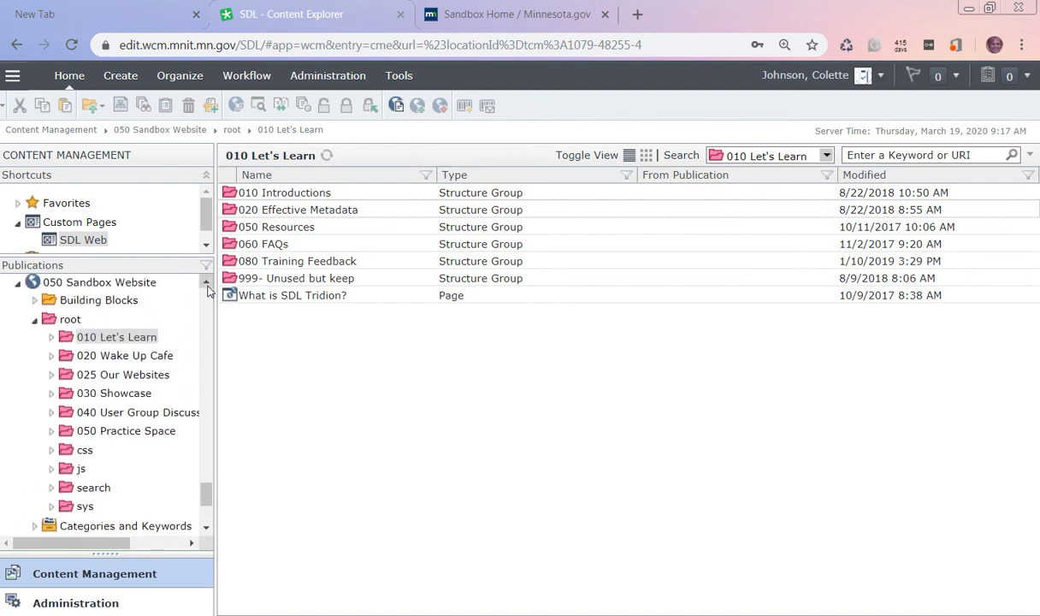